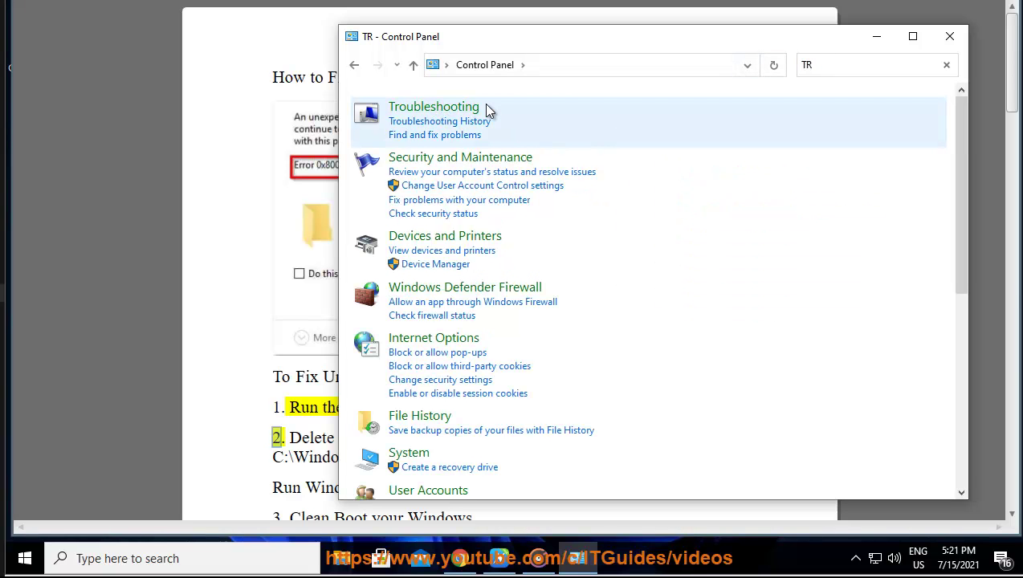
# Show the full list of troubleshooters from Control Panel's Troubleshooting page.
pyautogui.click(446, 135)
pyautogui.click(378, 129)
pyautogui.moveTo(516, 40); pyautogui.dragTo(712, 46)
pyautogui.scroll(-1, 617, 401)
# Start the Windows Update troubleshooter, cancel it, and minimize the troubleshooting window.
pyautogui.doubleClick(594, 491)
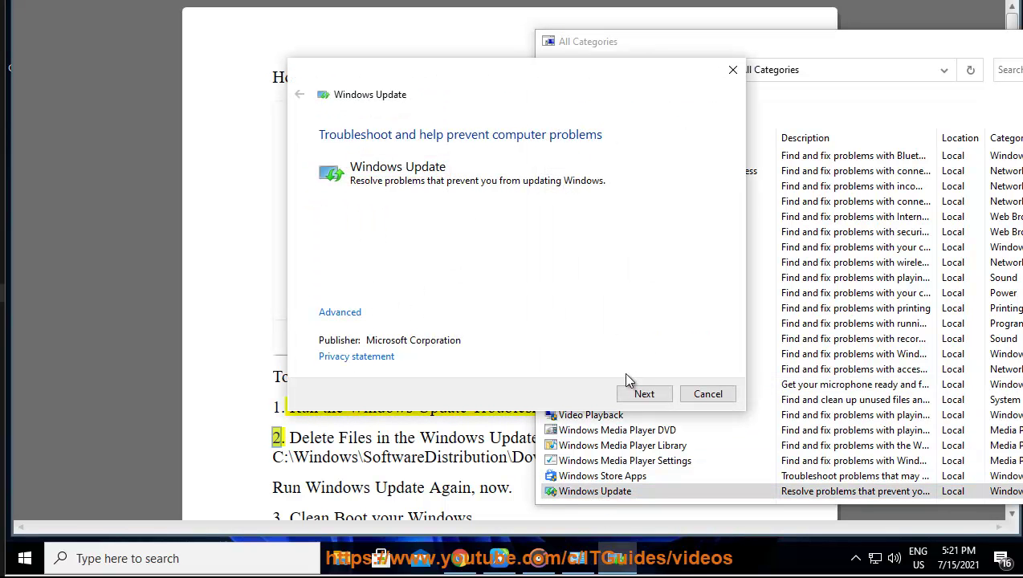
pyautogui.click(703, 394)
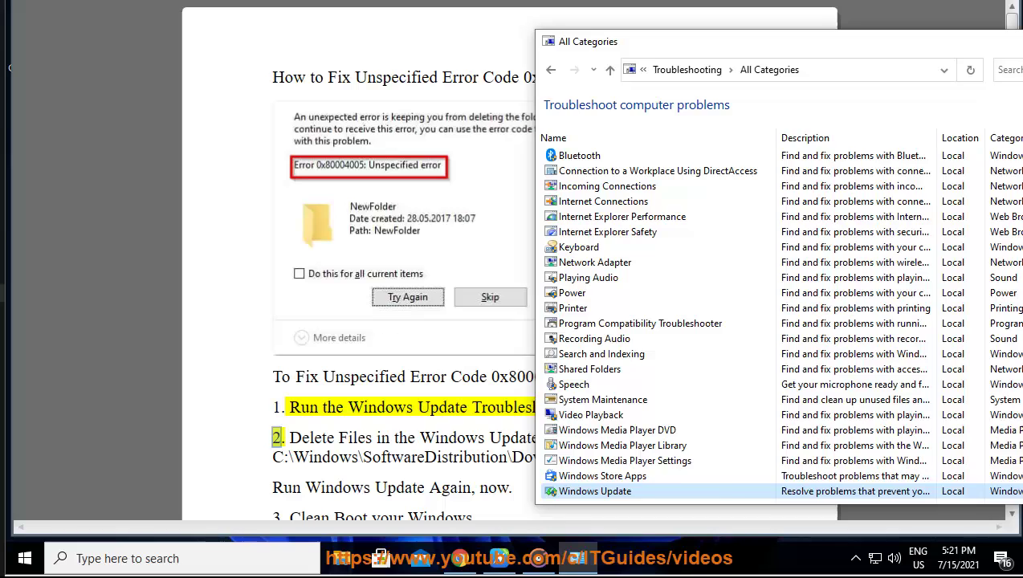
pyautogui.moveTo(802, 41); pyautogui.dragTo(619, 43)
pyautogui.click(889, 42)
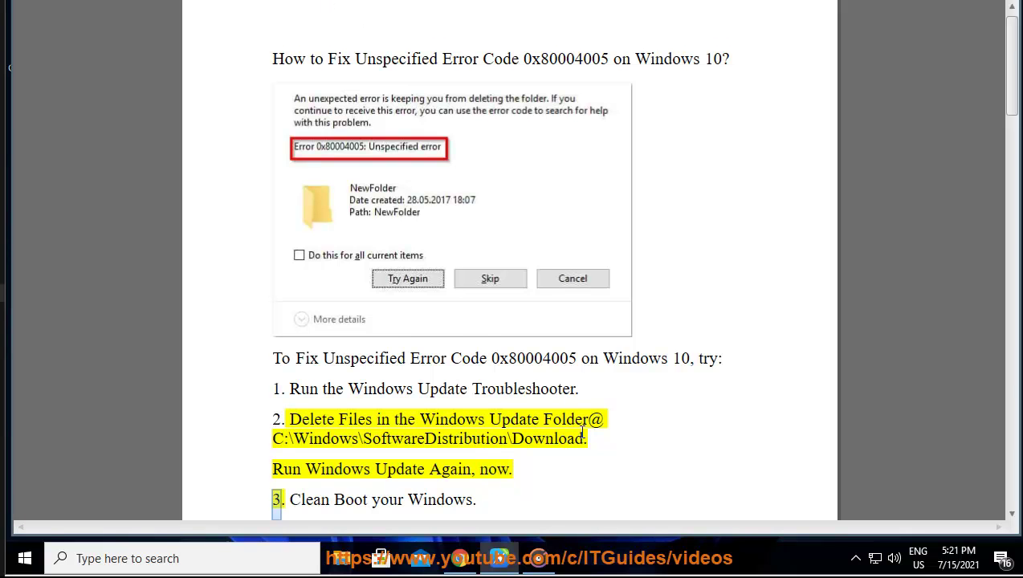
pyautogui.click(287, 447)
pyautogui.moveTo(581, 440); pyautogui.dragTo(254, 445)
pyautogui.rightClick(305, 440)
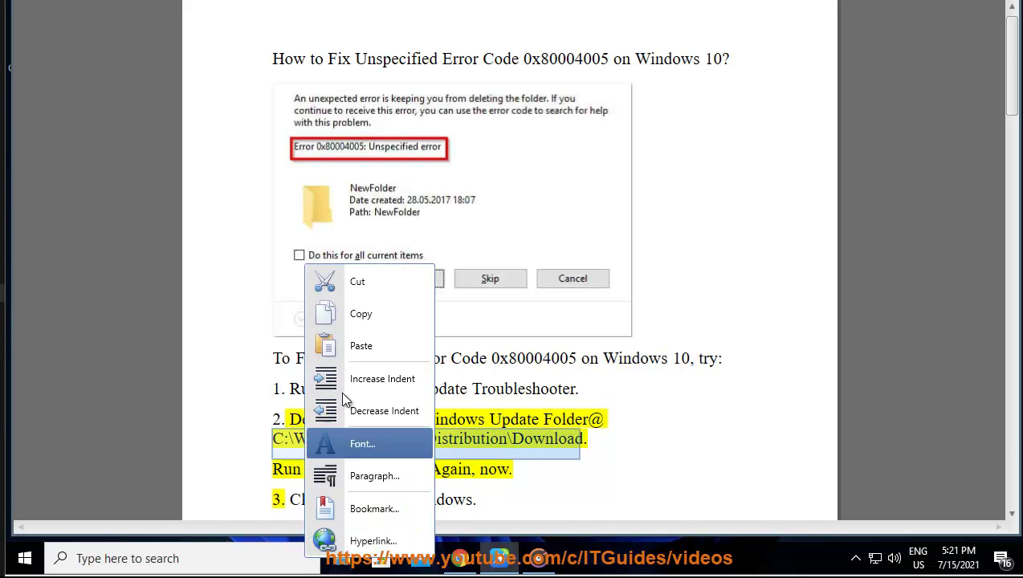
pyautogui.click(366, 321)
pyautogui.press('super+e')
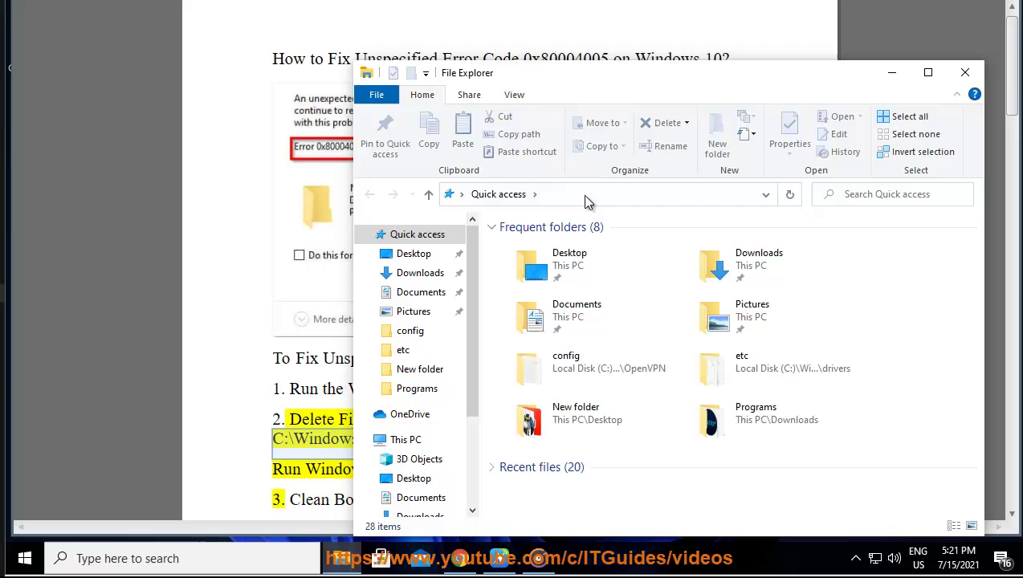
pyautogui.click(582, 194)
pyautogui.hotkey('ctrl', 'v')
pyautogui.press('Return')
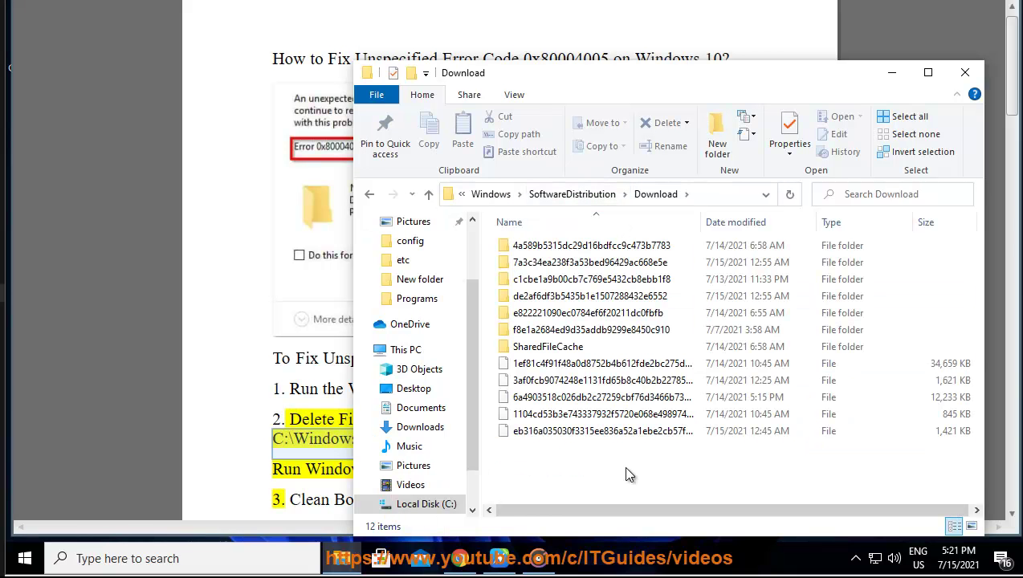
pyautogui.moveTo(624, 472); pyautogui.dragTo(540, 251)
pyautogui.rightClick(540, 250)
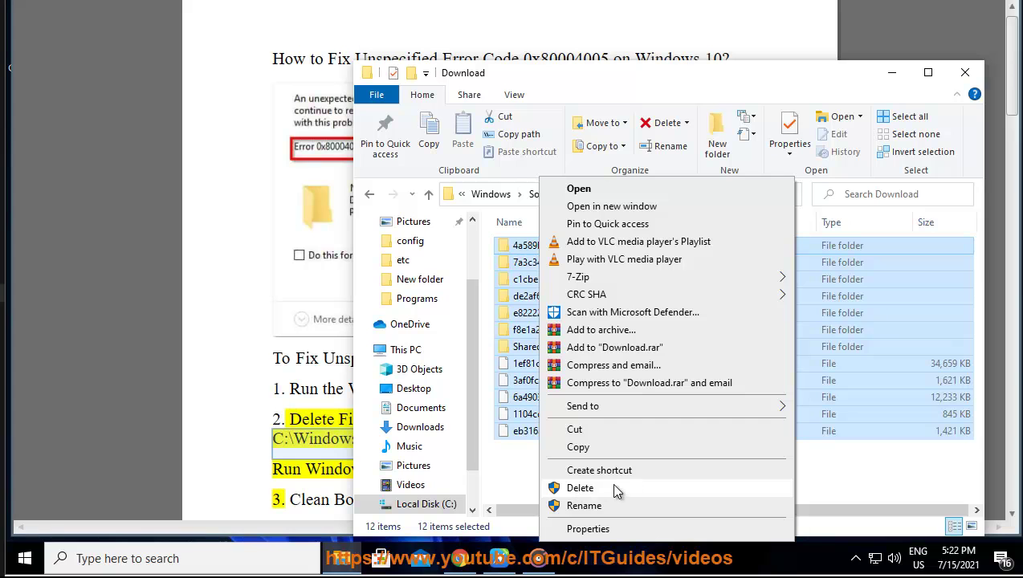
pyautogui.click(977, 74)
pyautogui.click(978, 75)
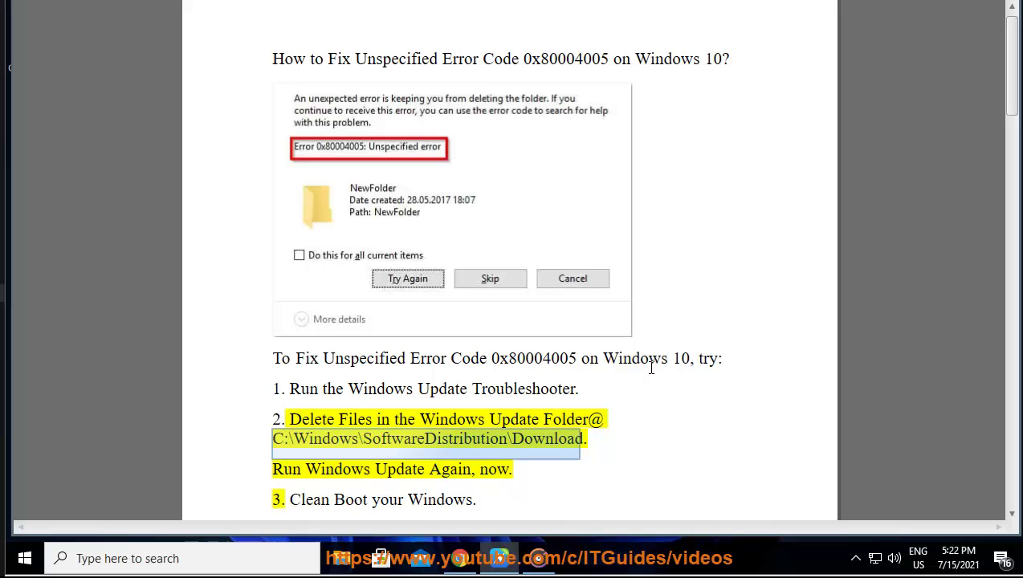
pyautogui.click(403, 472)
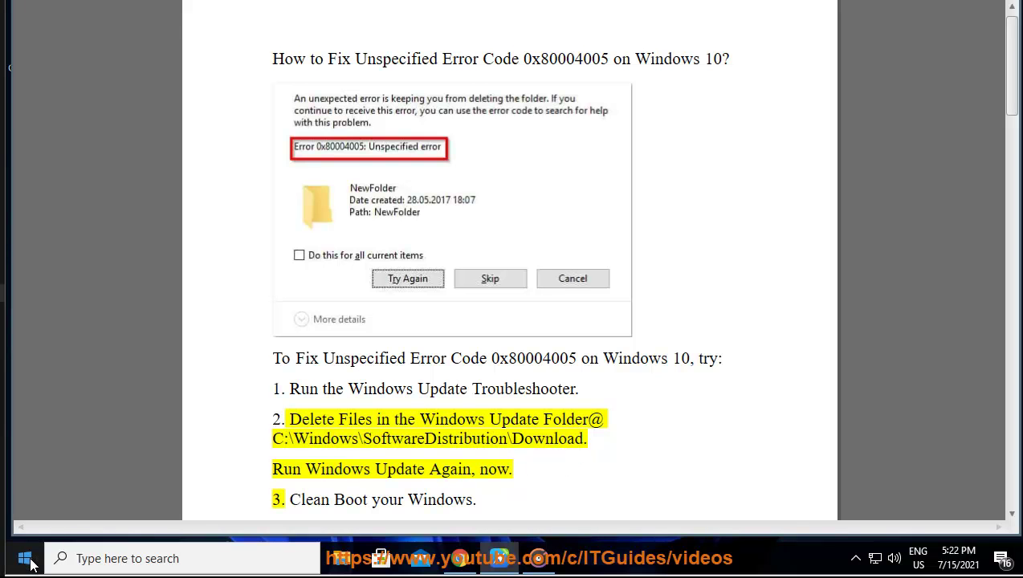
pyautogui.click(24, 557)
pyautogui.click(26, 481)
pyautogui.scroll(-5, 595, 389)
pyautogui.click(506, 480)
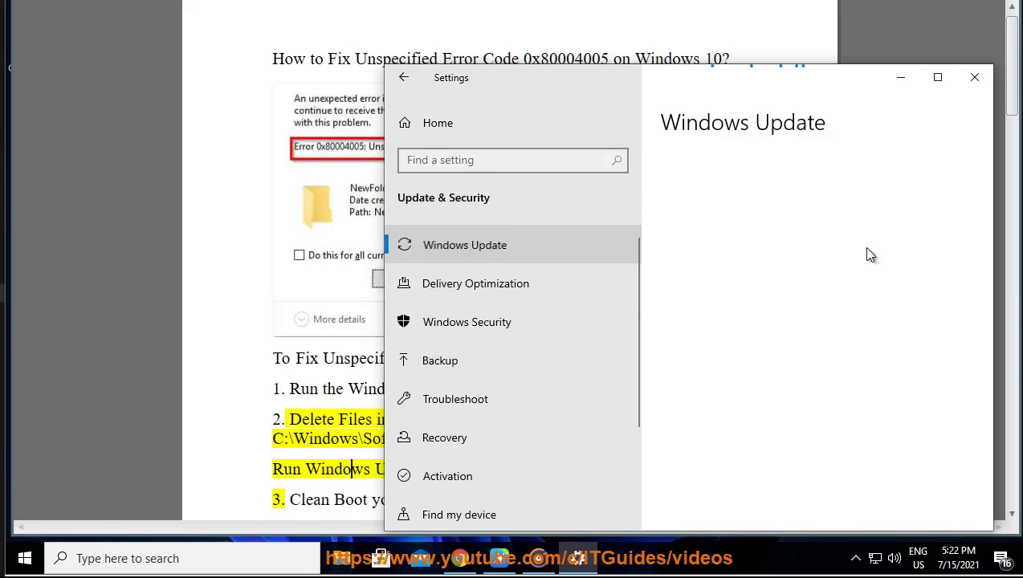
pyautogui.click(684, 215)
pyautogui.click(973, 77)
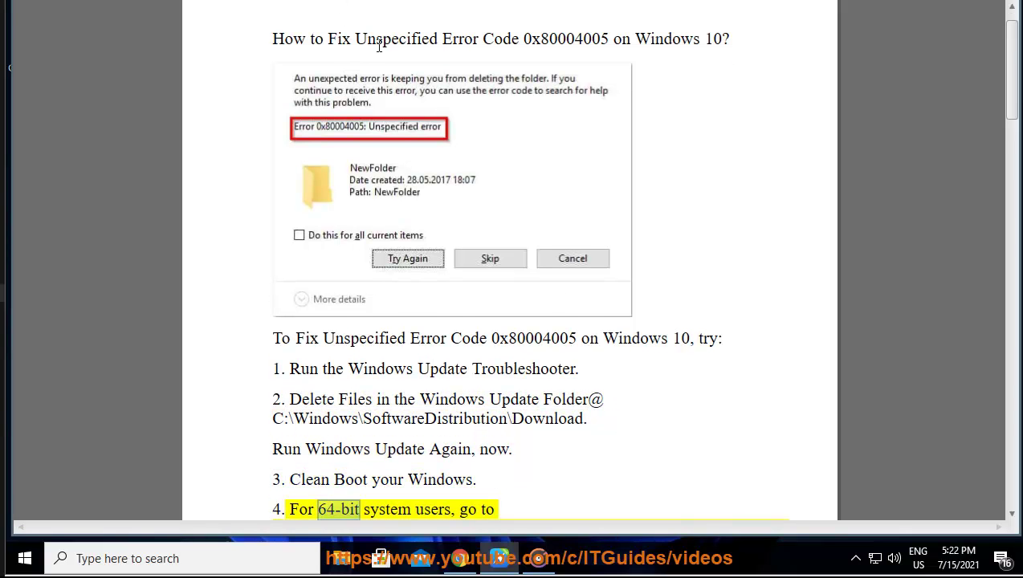
pyautogui.moveTo(479, 479); pyautogui.dragTo(319, 480)
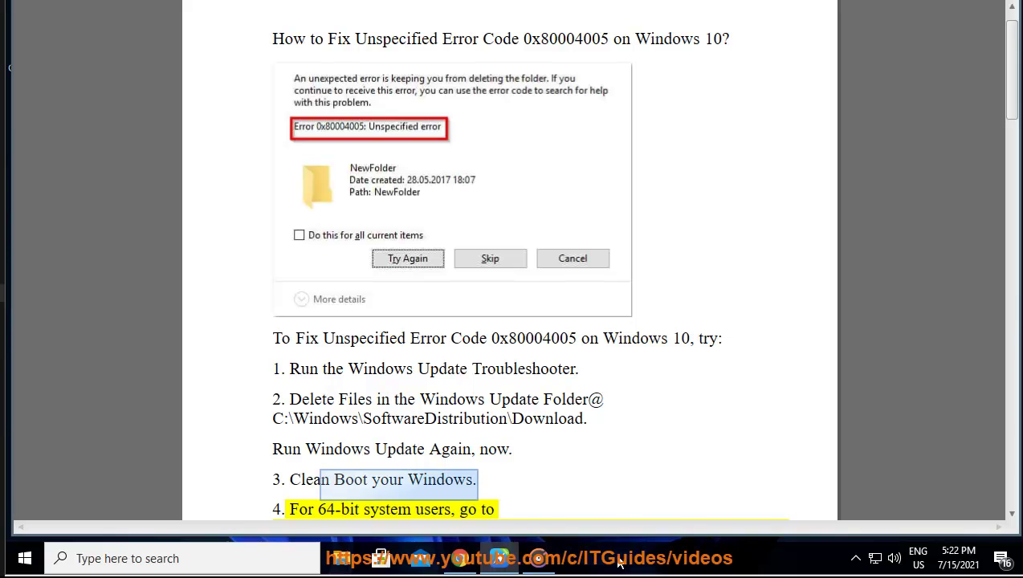
pyautogui.rightClick(619, 564)
pyautogui.click(687, 475)
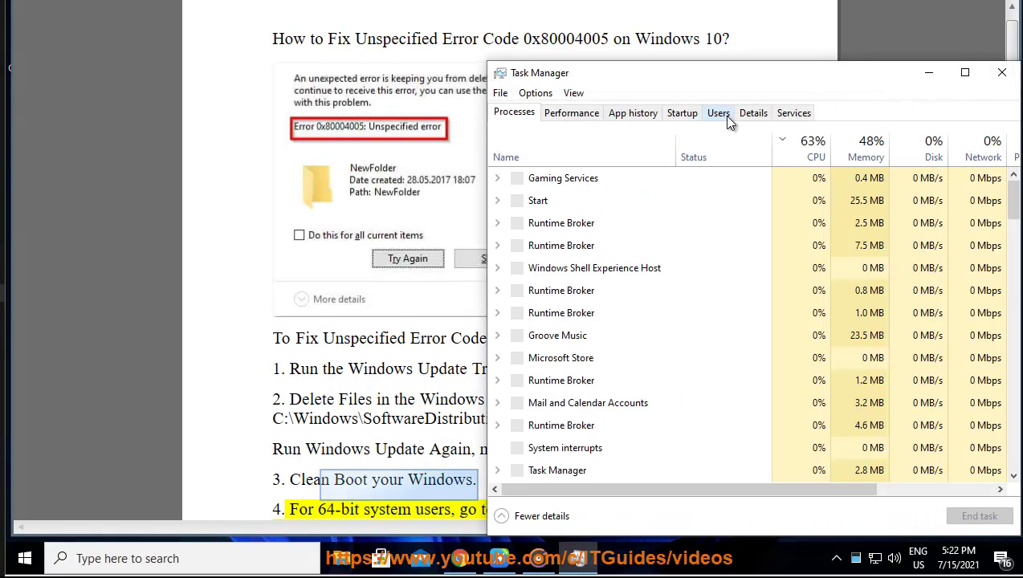
pyautogui.click(678, 114)
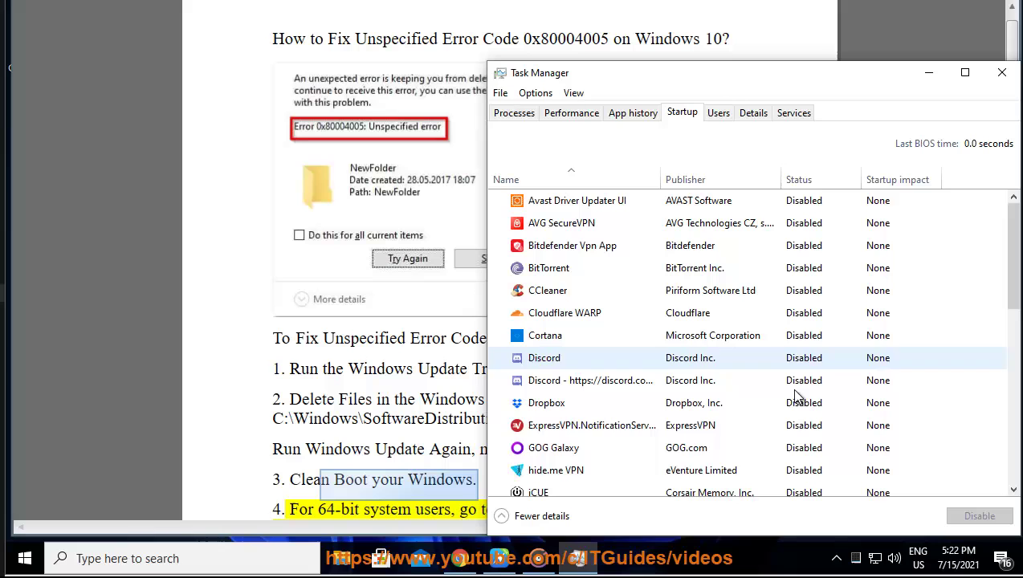
pyautogui.click(1002, 73)
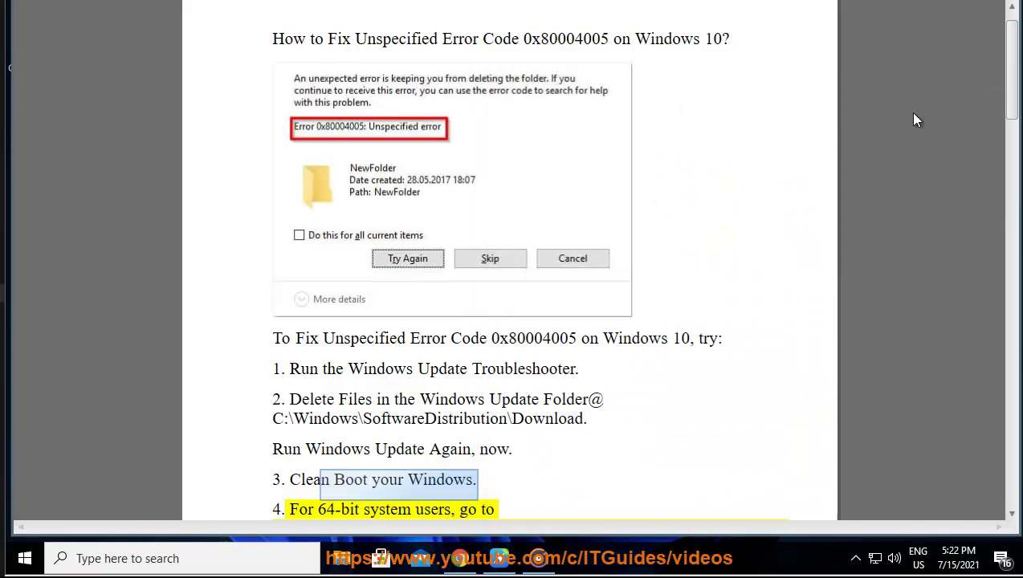
pyautogui.press('super+r')
pyautogui.click(318, 457)
pyautogui.click(161, 122)
pyautogui.click(166, 503)
pyautogui.click(386, 119)
pyautogui.click(345, 344)
pyautogui.click(702, 338)
pyautogui.click(576, 373)
pyautogui.click(523, 456)
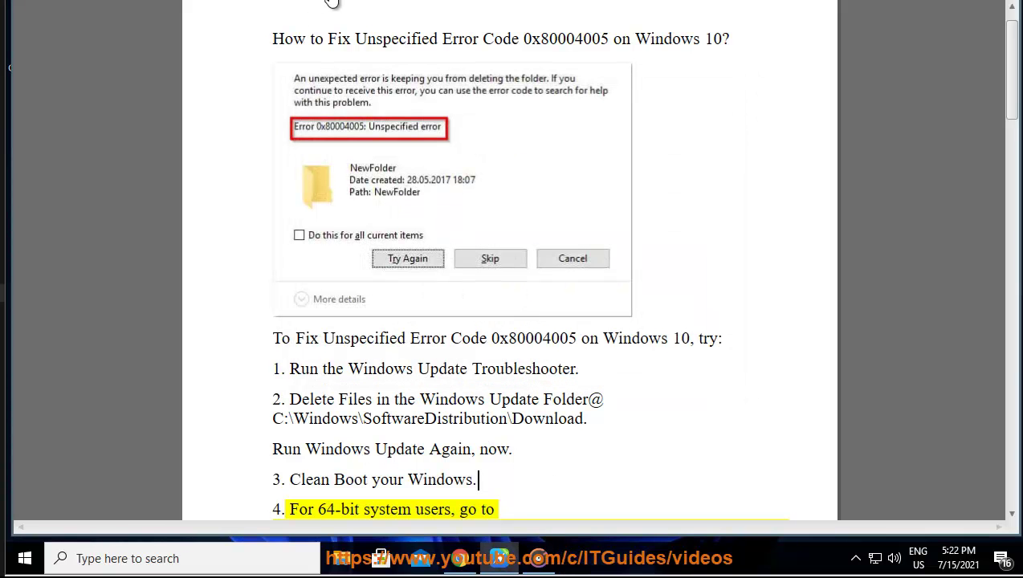
# Launch REGEDIT from the Run history, approve the UAC prompt, and return to the article.
pyautogui.scroll(-1, 598, 361)
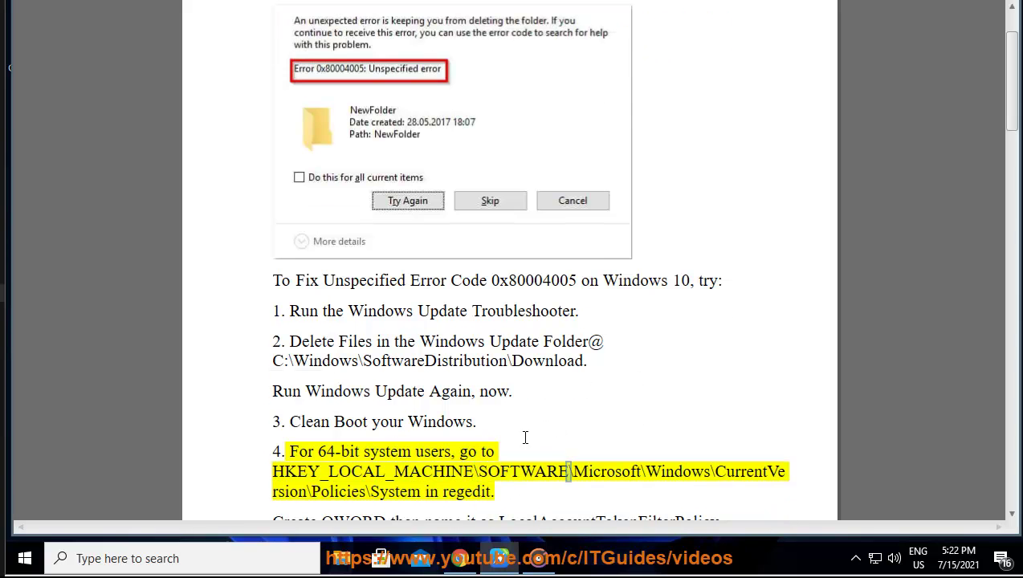
pyautogui.press('super+r')
pyautogui.click(319, 456)
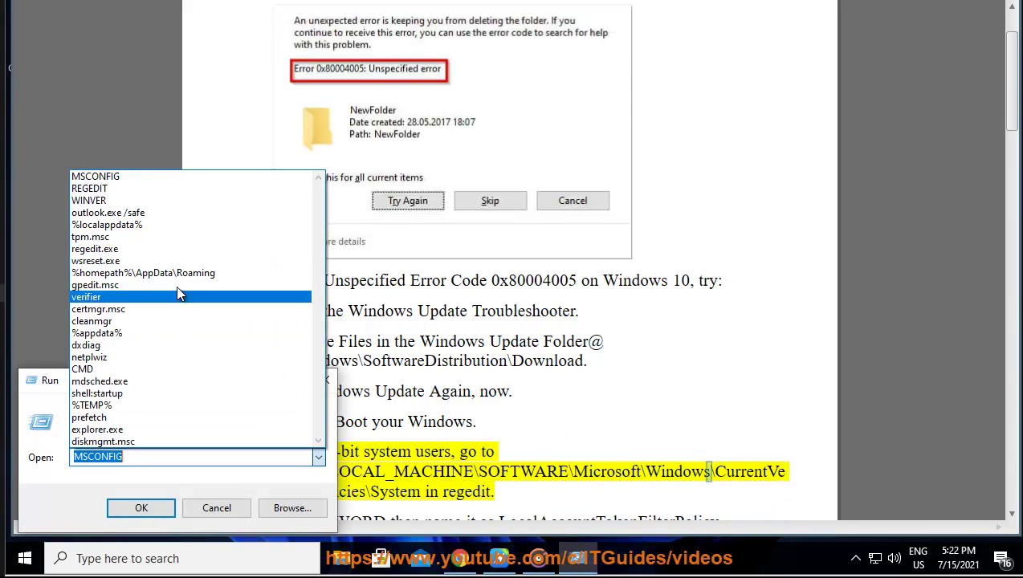
pyautogui.click(156, 189)
pyautogui.click(135, 505)
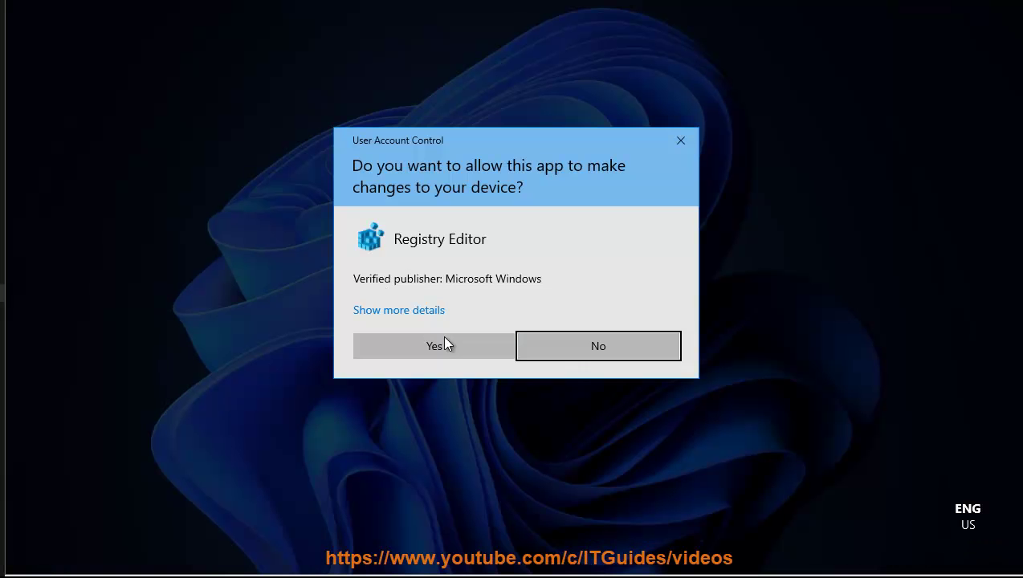
pyautogui.click(444, 343)
pyautogui.click(227, 354)
pyautogui.scroll(-1, 255, 314)
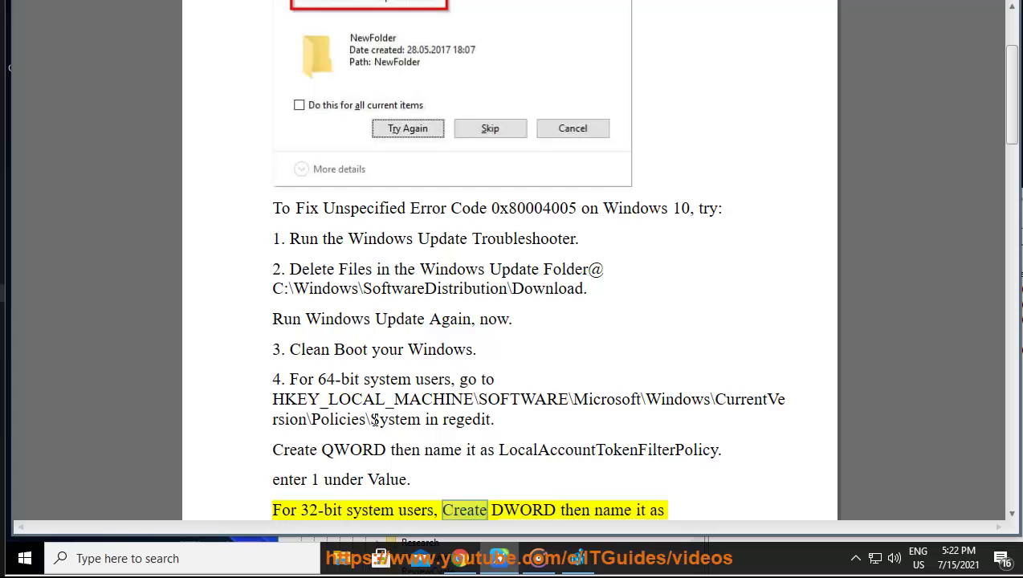
# Copy the HKEY_LOCAL_MACHINE\...\Policies\System registry path from the article.
pyautogui.moveTo(421, 419); pyautogui.dragTo(282, 405)
pyautogui.rightClick(298, 405)
pyautogui.click(360, 313)
# Check the System Type in System Information to confirm the Windows bitness.
pyautogui.moveTo(356, 384); pyautogui.dragTo(304, 377)
pyautogui.click(251, 554)
pyautogui.write('SYS')
pyautogui.click(191, 122)
pyautogui.click(557, 165)
pyautogui.click(951, 7)
# Paste the path into Registry Editor's address bar to open the Policies\System key.
pyautogui.click(576, 559)
pyautogui.click(600, 236)
pyautogui.hotkey('ctrl', 'v')
pyautogui.press('Return')
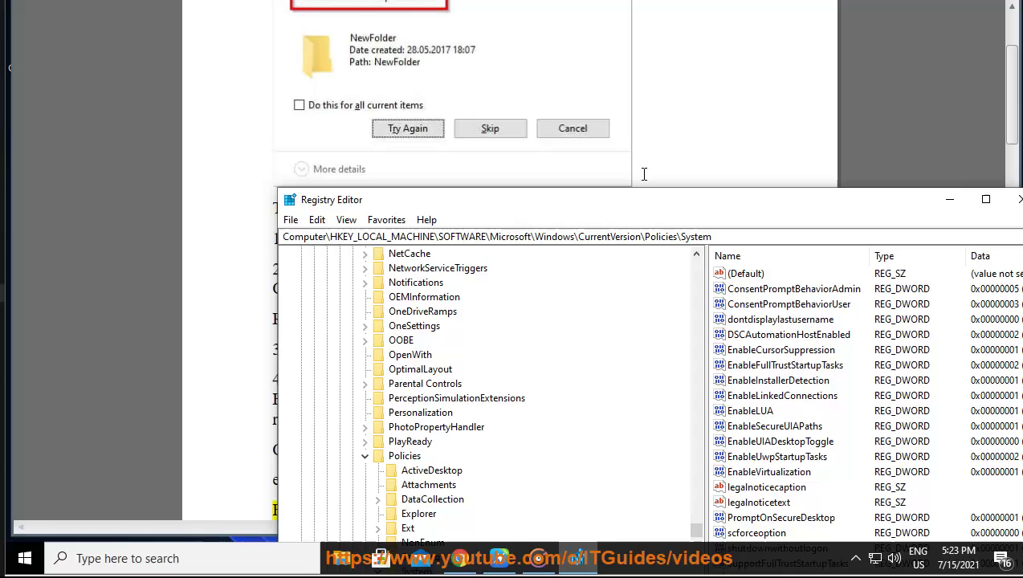
pyautogui.click(463, 237)
pyautogui.hotkey('ctrl', 'v')
pyautogui.press('Return')
# Copy the value name LocalAccountTokenFilterPolicy from the article.
pyautogui.click(688, 102)
pyautogui.doubleClick(359, 450)
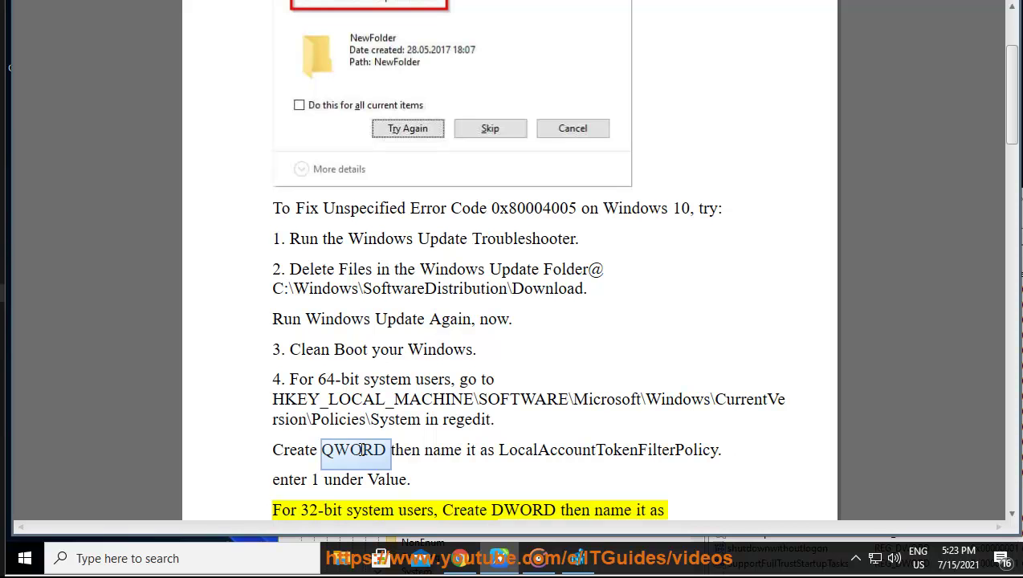
pyautogui.doubleClick(678, 452)
pyautogui.rightClick(678, 452)
pyautogui.click(721, 312)
pyautogui.click(615, 565)
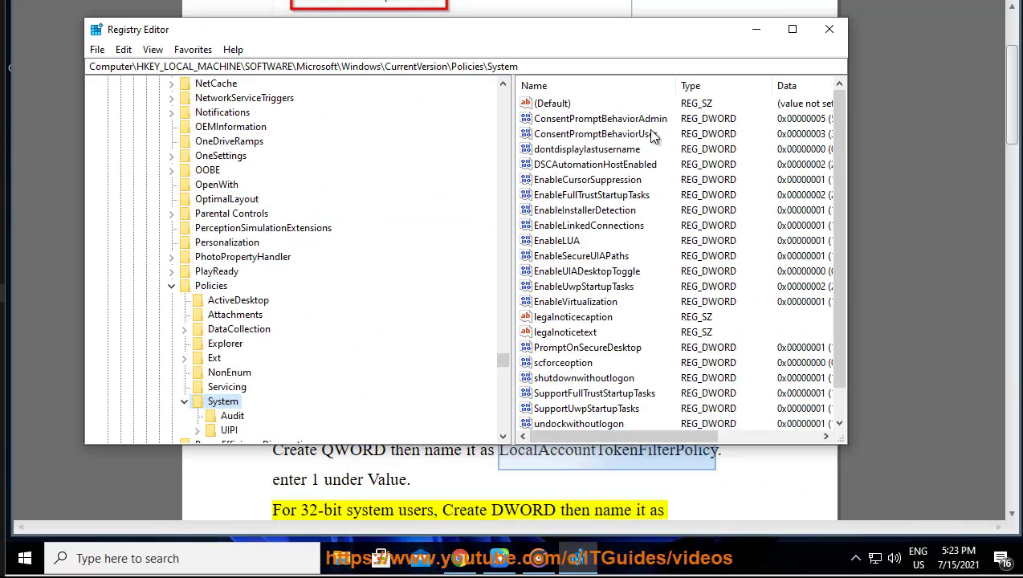
pyautogui.scroll(-1, 667, 347)
# Create a QWORD value named LocalAccountTokenFilterPolicy with data 1.
pyautogui.rightClick(624, 423)
pyautogui.moveTo(657, 432)
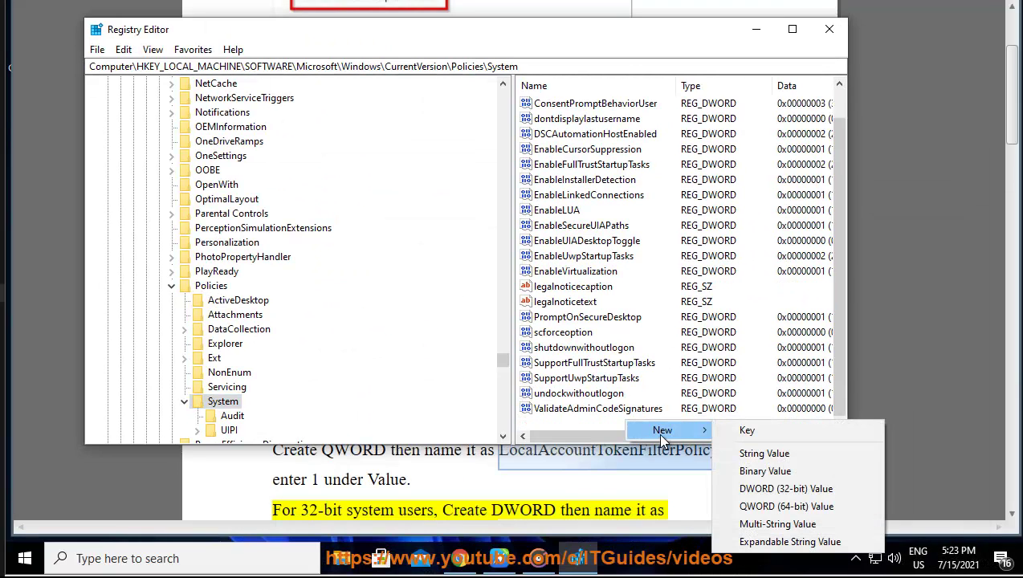
pyautogui.click(760, 506)
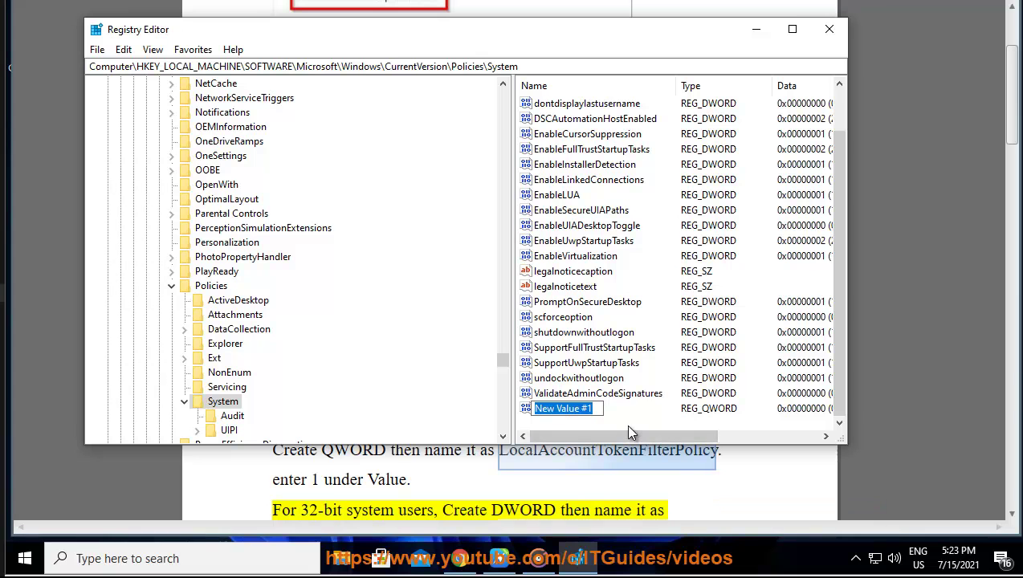
pyautogui.hotkey('ctrl', 'v')
pyautogui.press('Return')
pyautogui.press('Return')
pyautogui.click(260, 468)
pyautogui.moveTo(311, 479); pyautogui.dragTo(291, 479)
pyautogui.click(577, 558)
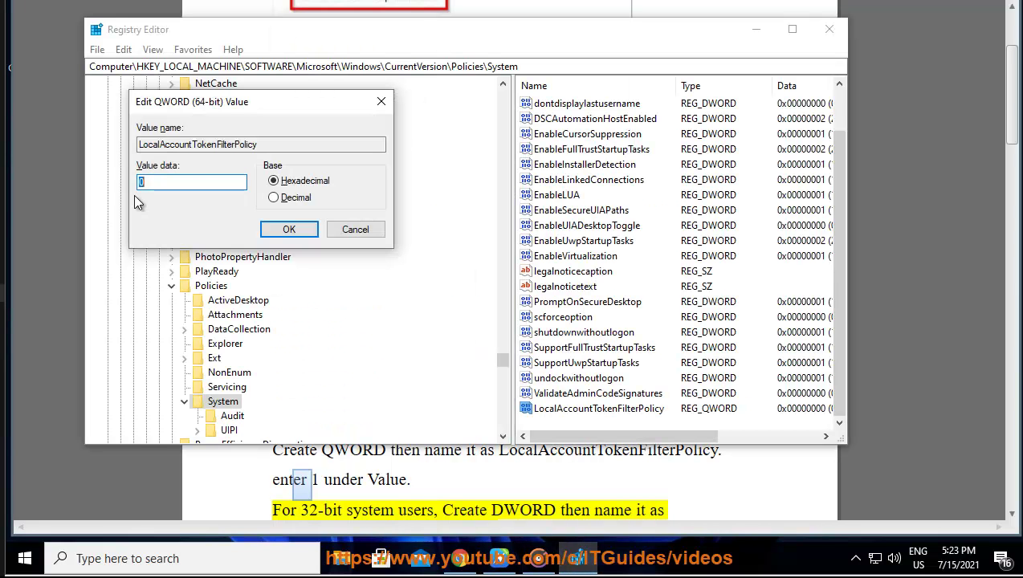
pyautogui.click(288, 229)
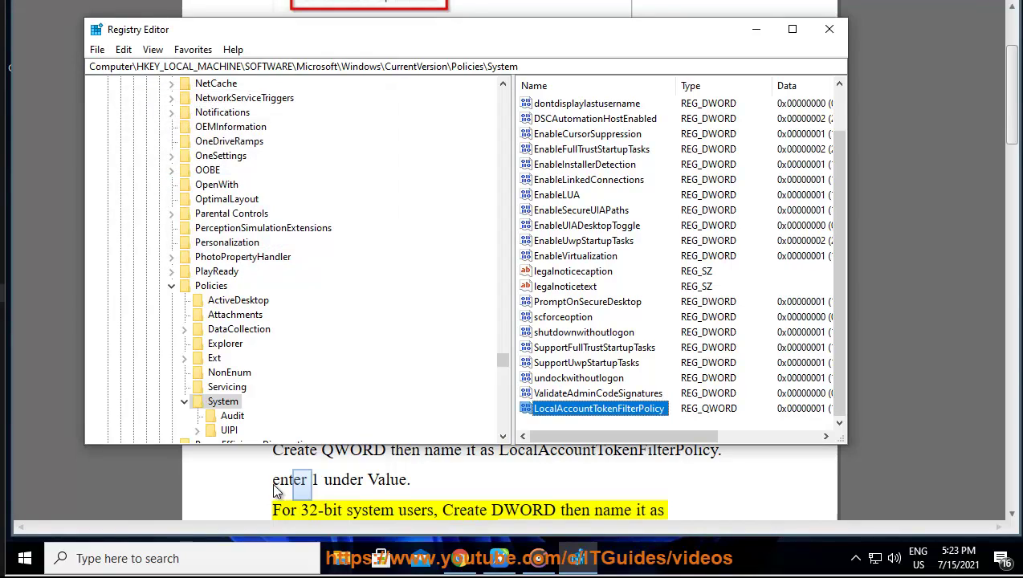
# Open the Start menu's power options and dismiss them without restarting.
pyautogui.click(24, 557)
pyautogui.click(24, 523)
pyautogui.press('Escape')
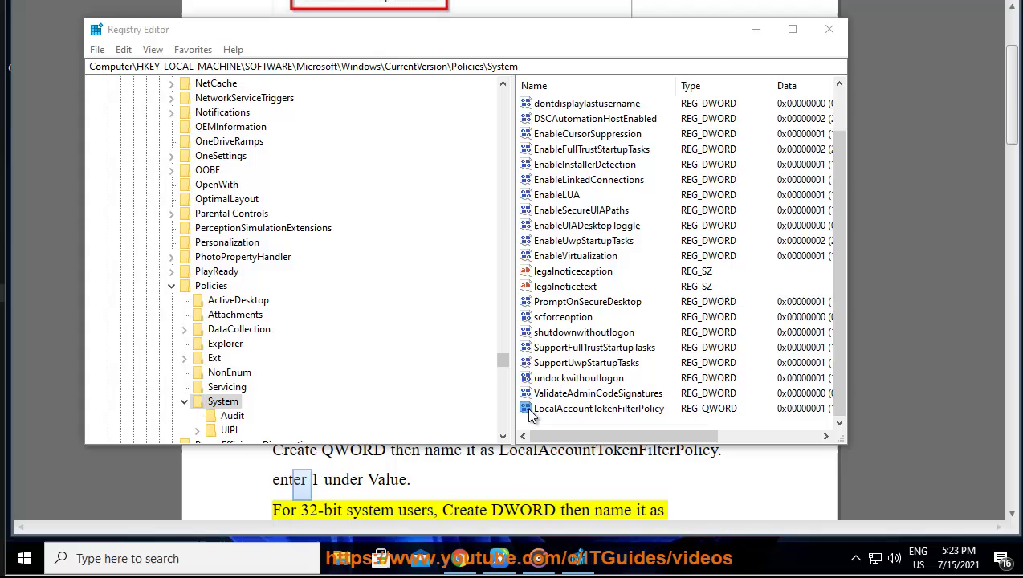
# Delete the LocalAccountTokenFilterPolicy value and confirm the deletion.
pyautogui.click(530, 410)
pyautogui.press('Delete')
pyautogui.click(637, 306)
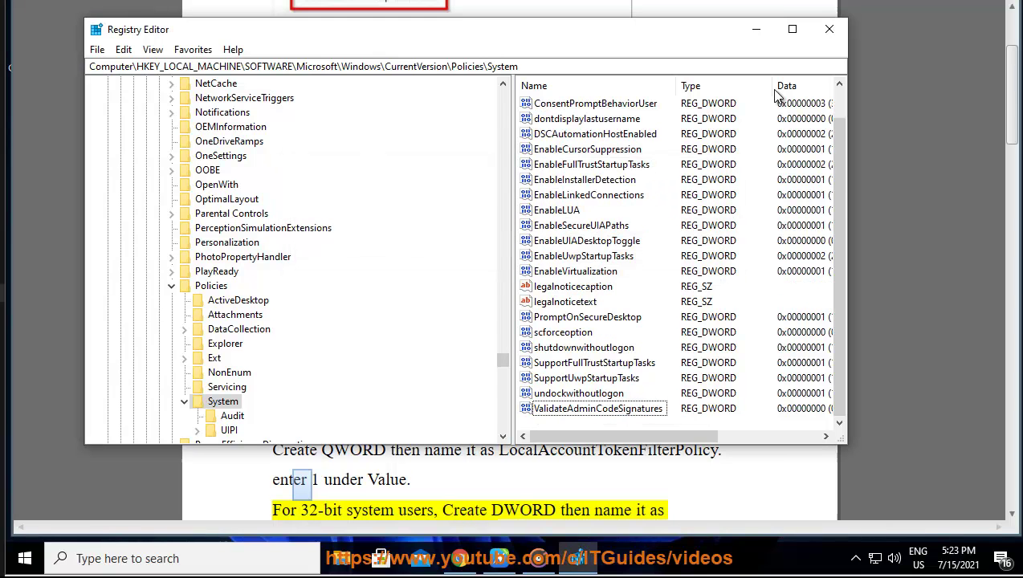
# Close Registry Editor and open Device Manager through a 'DEV' search.
pyautogui.click(829, 30)
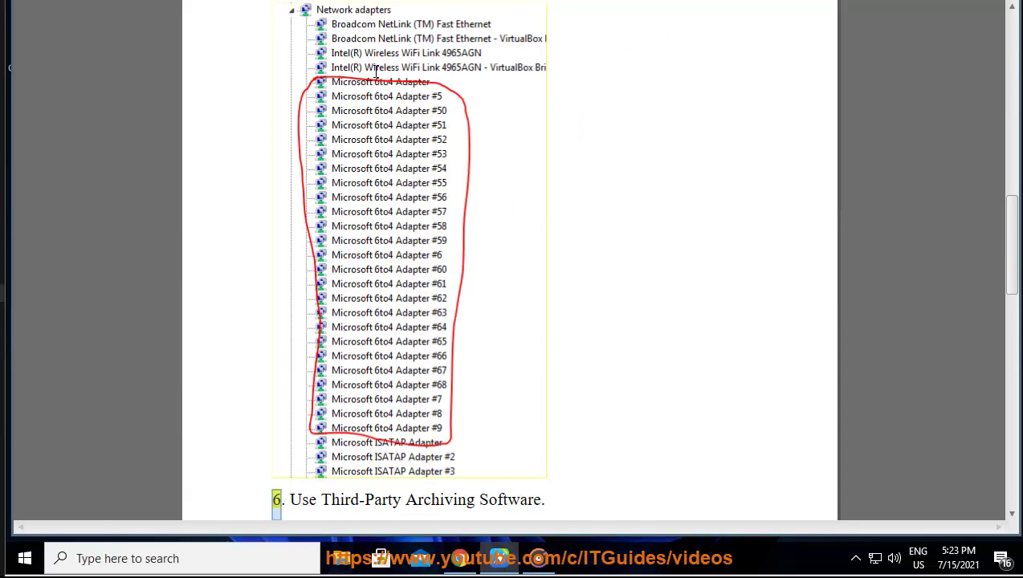
pyautogui.click(212, 558)
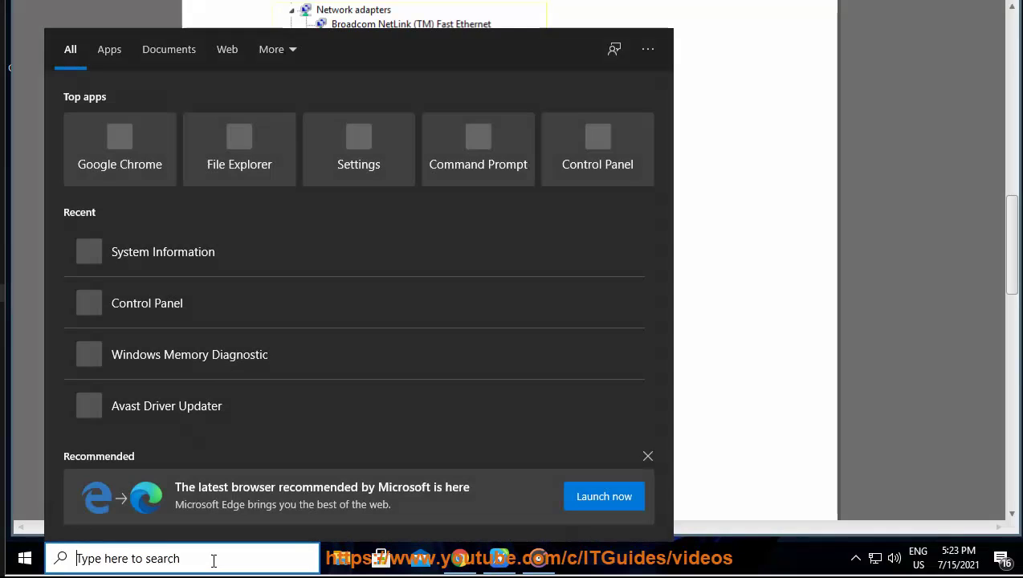
pyautogui.write('DEV')
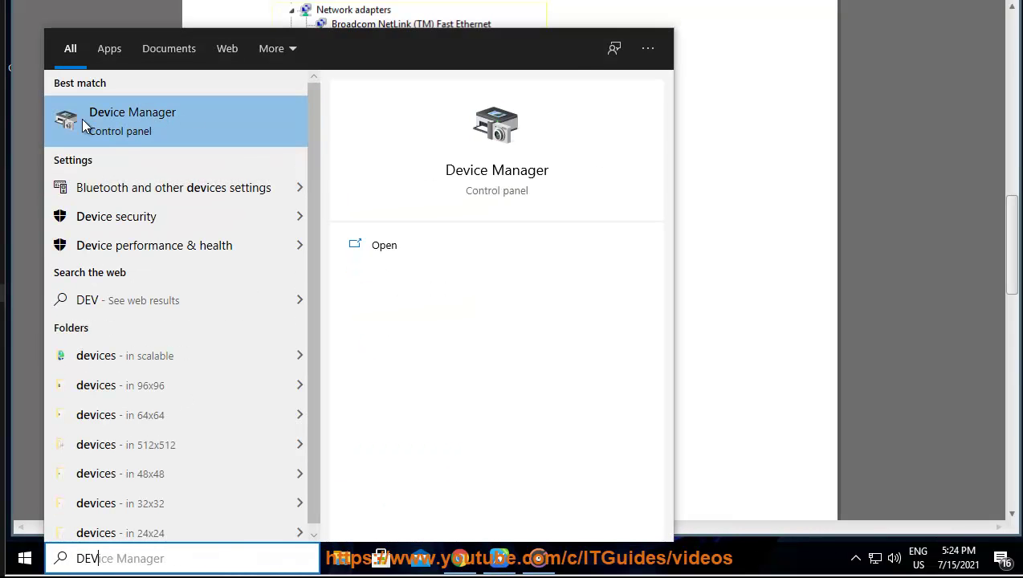
pyautogui.click(147, 128)
# Place Device Manager beside the adapter list and view the Intel adapter's actions without uninstalling.
pyautogui.moveTo(292, 16); pyautogui.dragTo(778, 52)
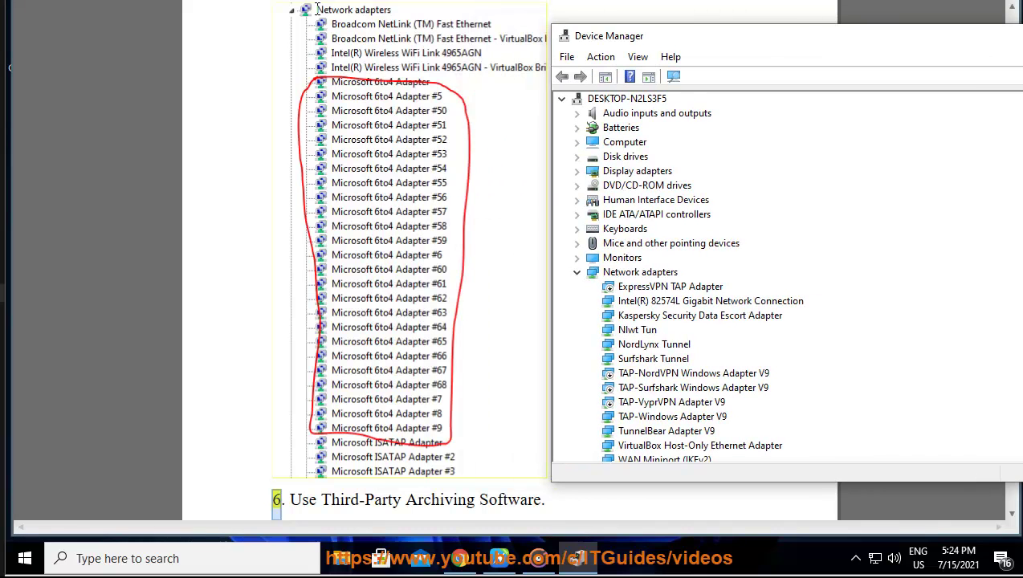
pyautogui.rightClick(650, 302)
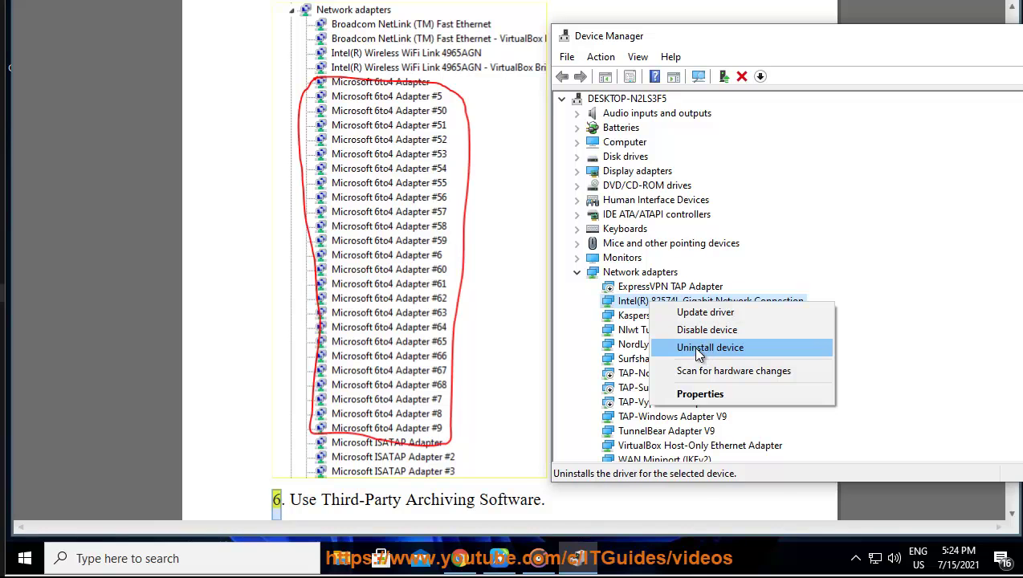
pyautogui.click(410, 50)
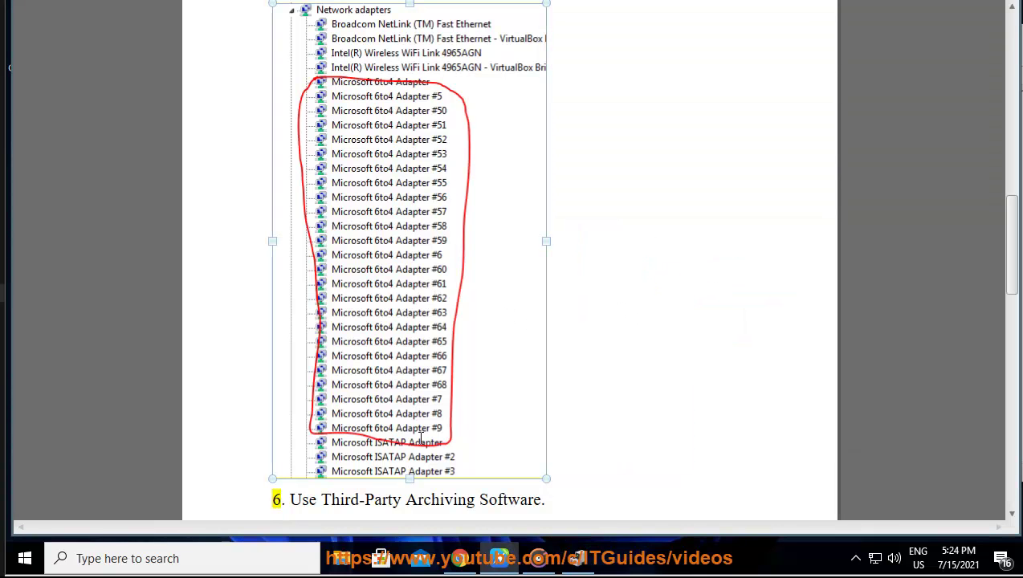
# Copy the words 'Archiving Software' from heading 6 of the document.
pyautogui.click(646, 152)
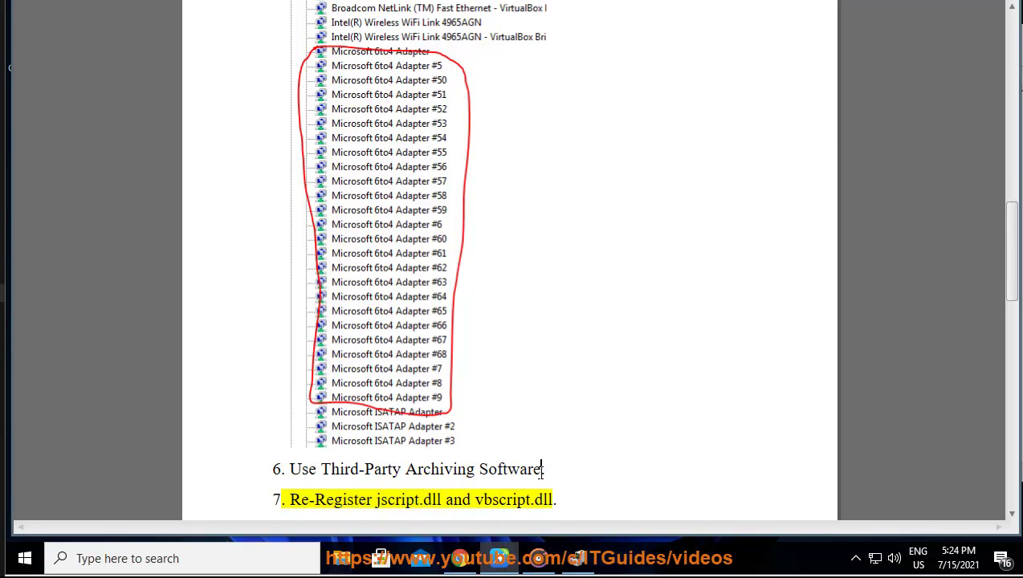
pyautogui.moveTo(542, 469); pyautogui.dragTo(418, 472)
pyautogui.rightClick(416, 472)
pyautogui.click(482, 319)
# Google 'Archiving Software' in Chrome, skim the results, then minimize the browser.
pyautogui.click(459, 558)
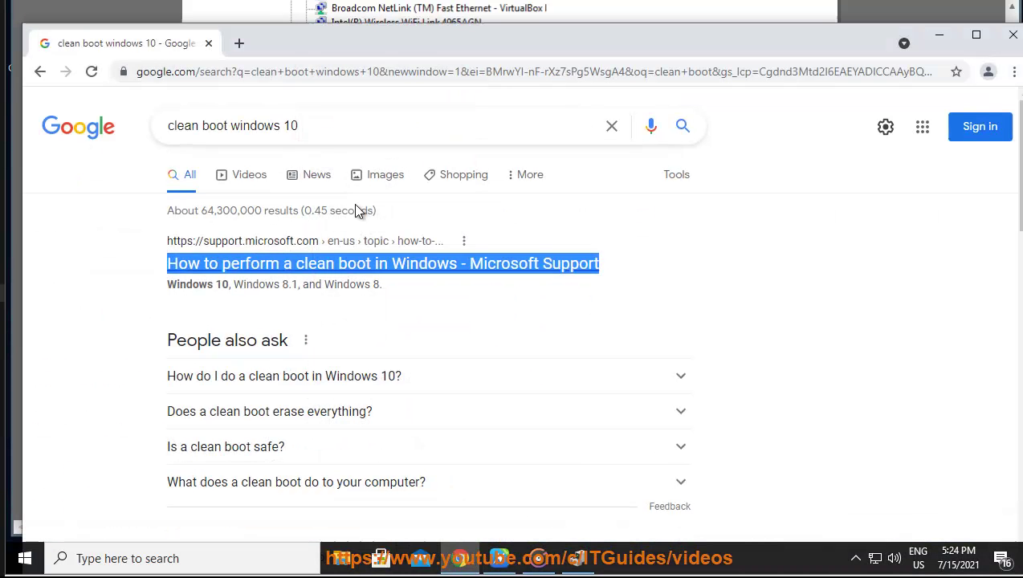
pyautogui.tripleClick(317, 124)
pyautogui.hotkey('ctrl', 'v')
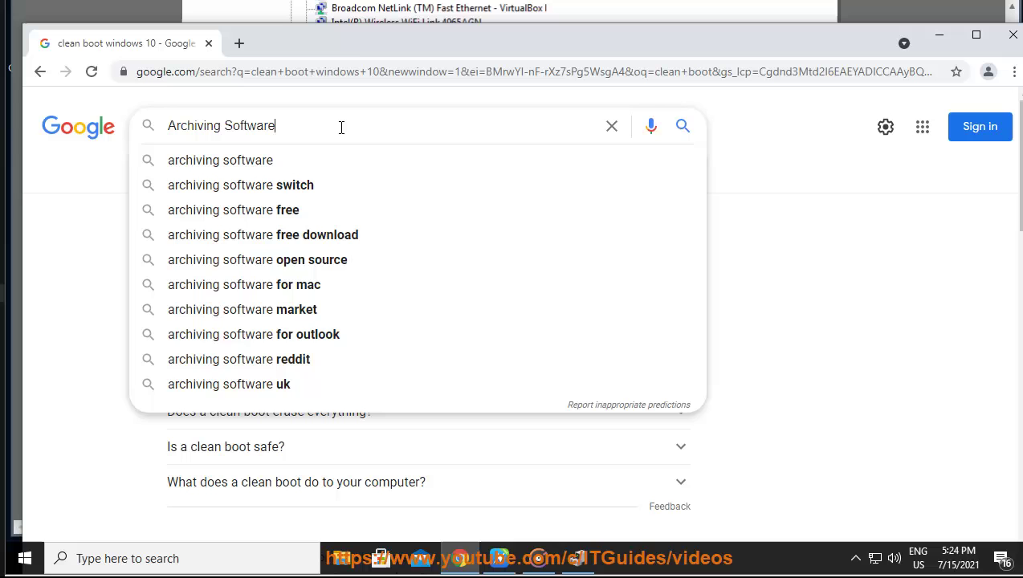
pyautogui.press('Return')
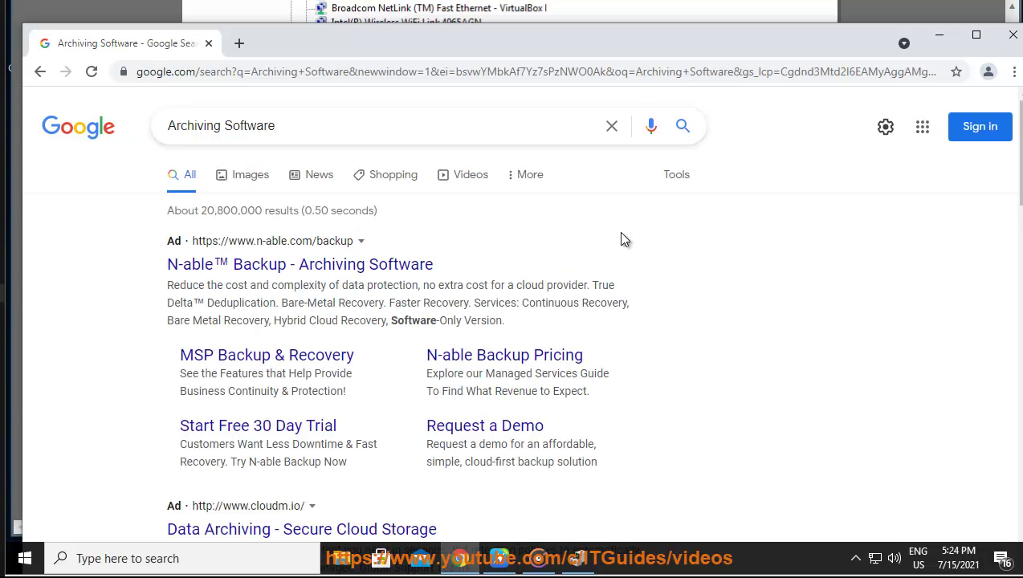
pyautogui.scroll(-5, 653, 306)
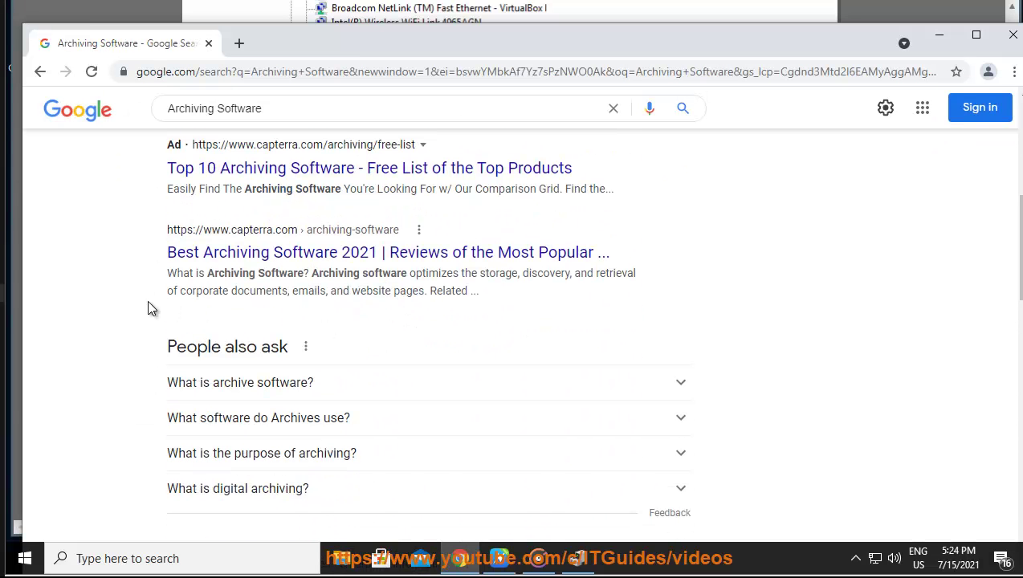
pyautogui.moveTo(153, 257); pyautogui.dragTo(535, 256)
pyautogui.scroll(-4, 917, 345)
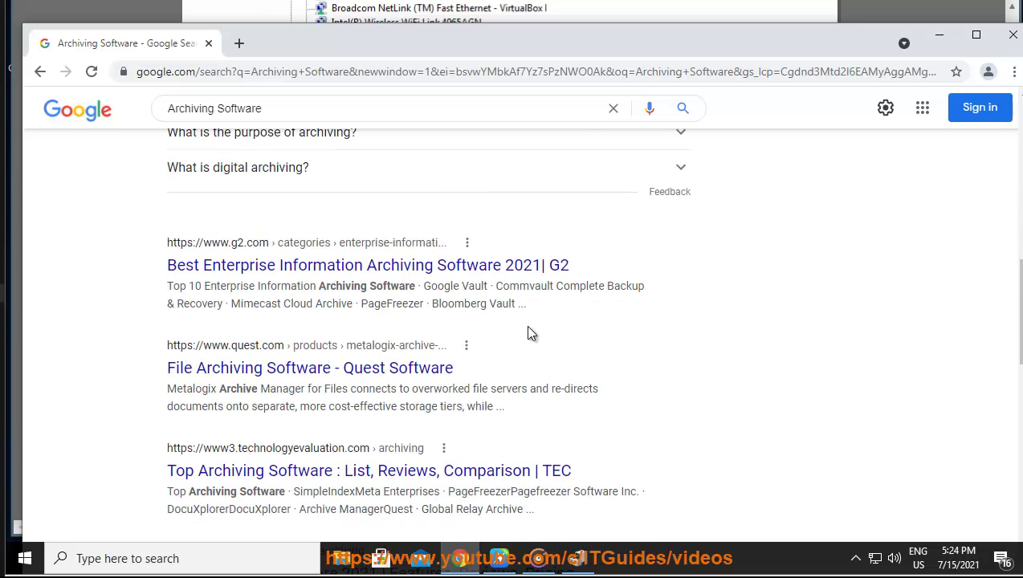
pyautogui.click(938, 35)
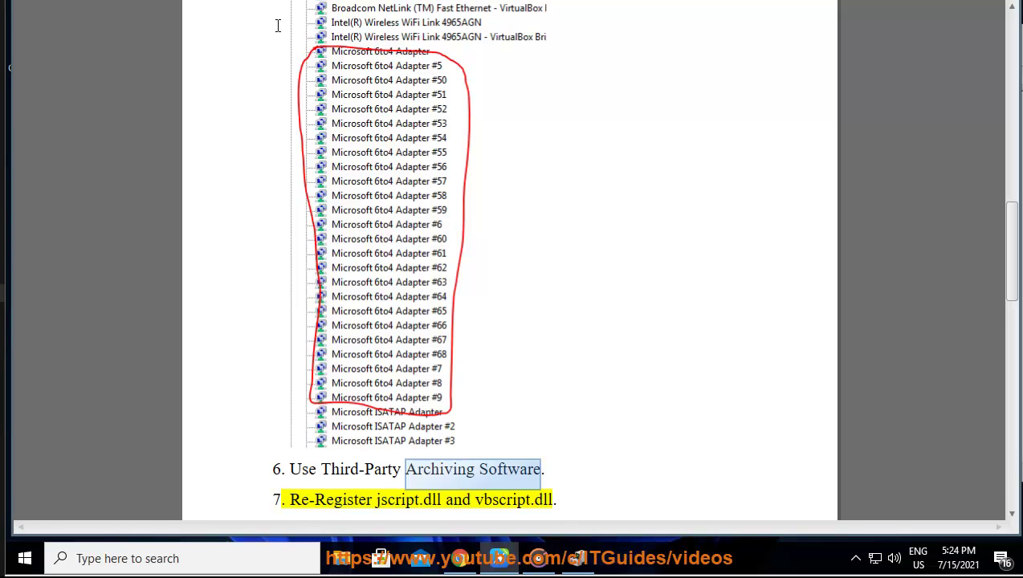
# Approve the administrator Command Prompt, place it beside the document, and type the SFC SCANNOW command.
pyautogui.scroll(-1, 616, 253)
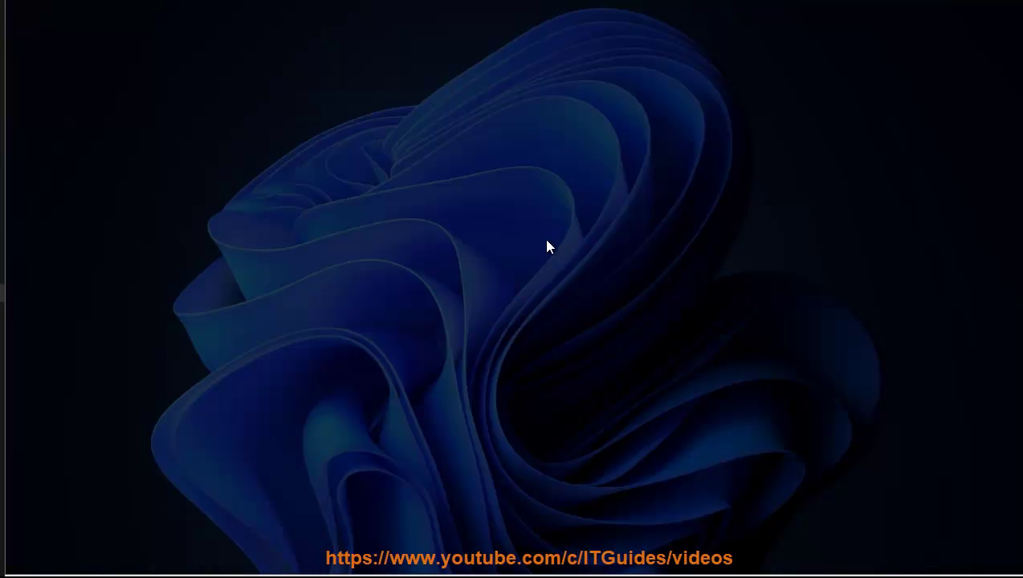
pyautogui.click(484, 340)
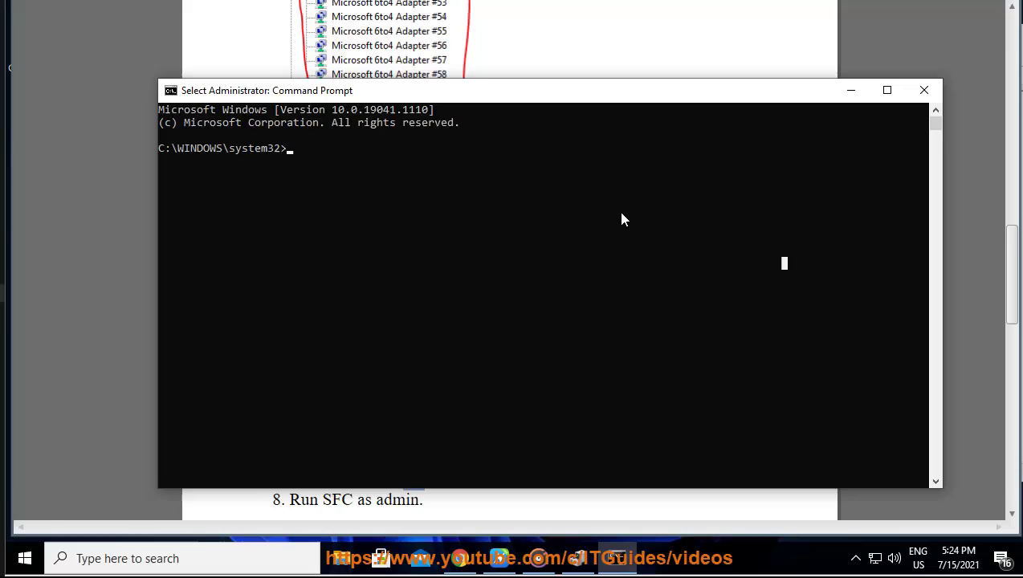
pyautogui.moveTo(411, 95); pyautogui.dragTo(588, 109)
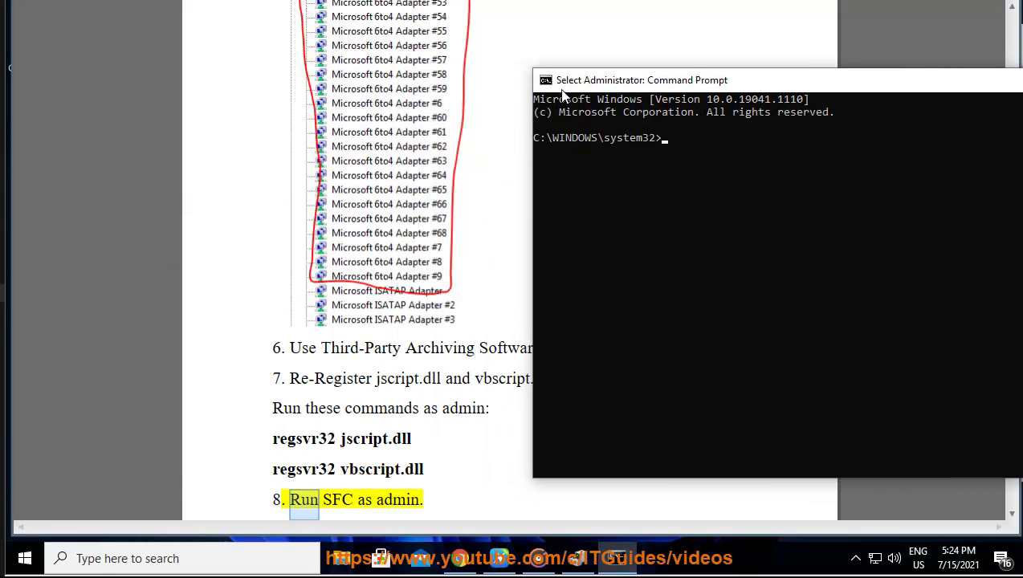
pyautogui.click(466, 392)
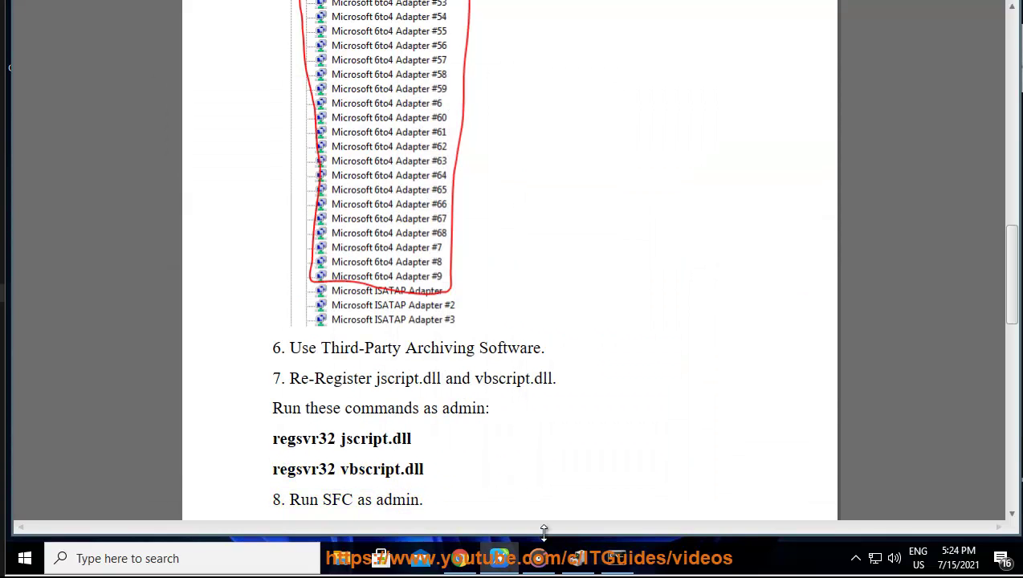
pyautogui.click(615, 557)
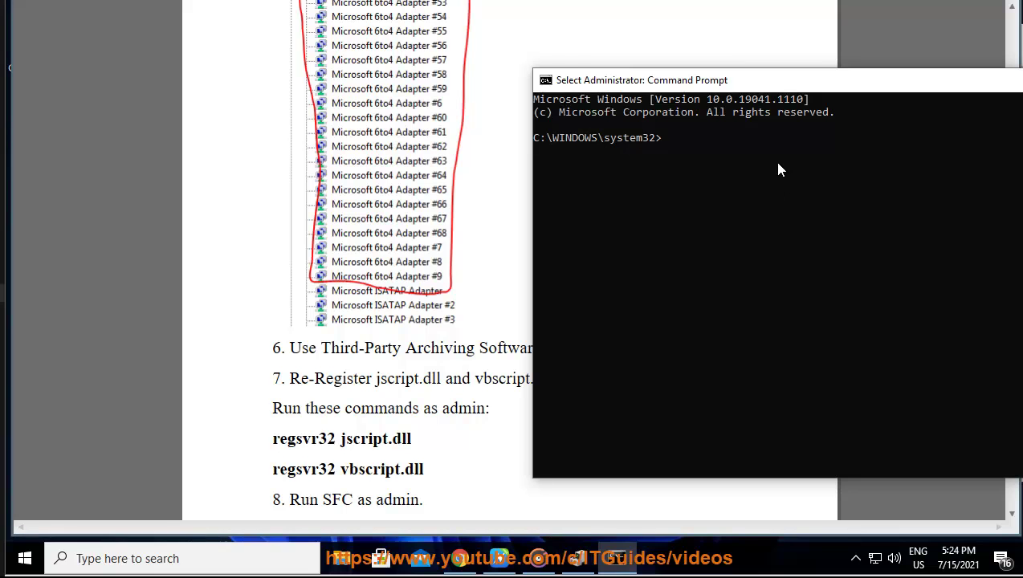
pyautogui.write('SFC SC')
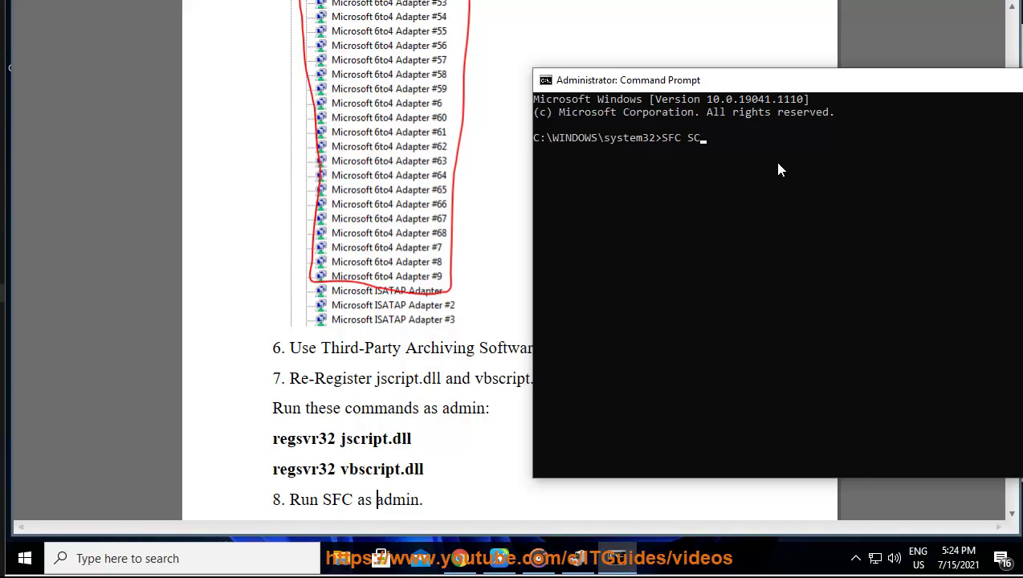
pyautogui.write('ANNOW NOW PRESS ENTER.')
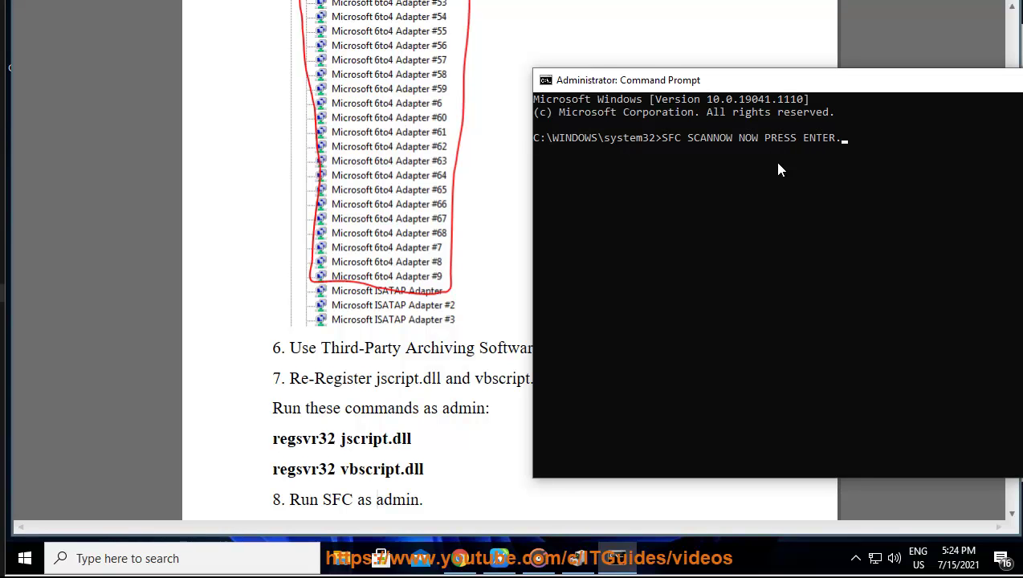
pyautogui.write('..')
pyautogui.moveTo(913, 83); pyautogui.dragTo(635, 89)
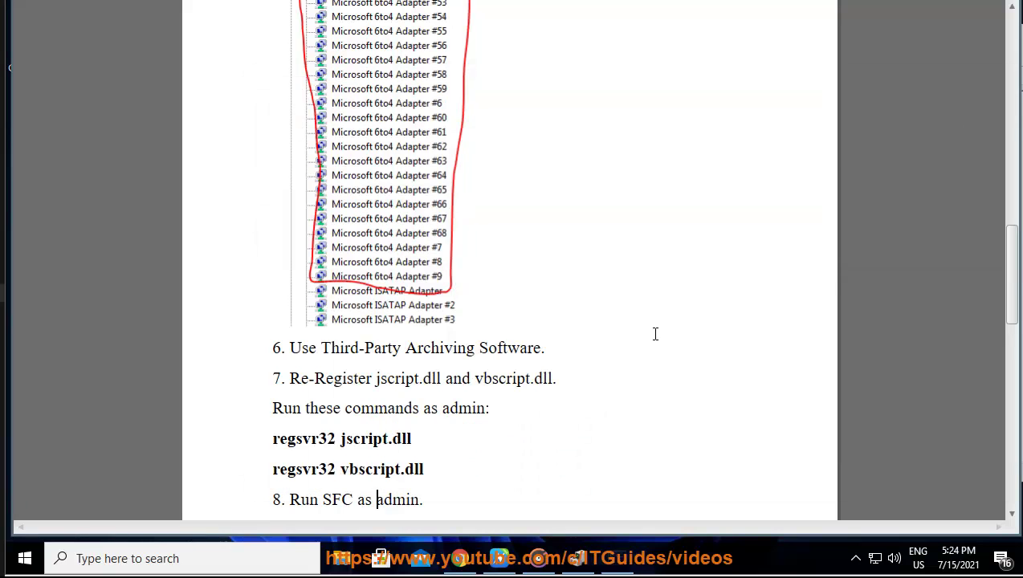